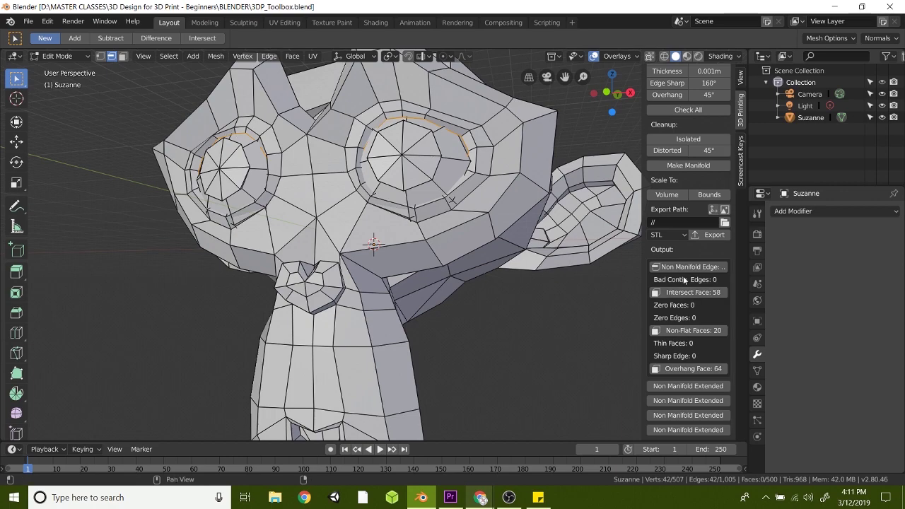
Select the linked geometry of both of Suzanne's eyeballs and separate the selection into a new mesh object
{"action": "middle_click_drag", "start_coordinate": [408, 135], "coordinate": [402, 216], "text": "alt"}
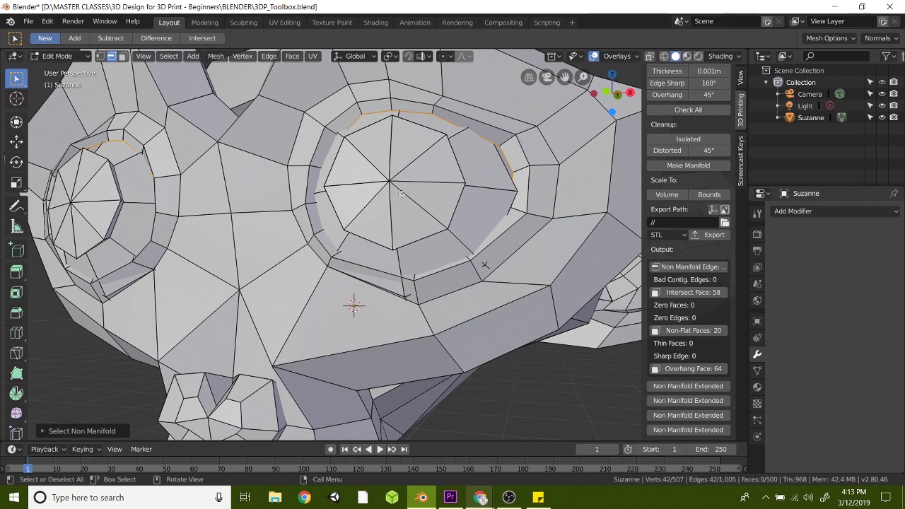
{"action": "key", "text": "l"}
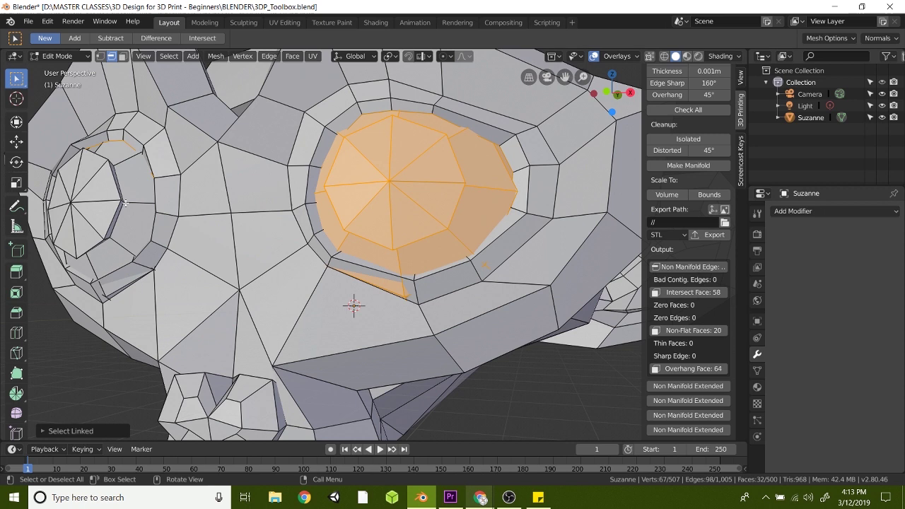
{"action": "key", "text": "l"}
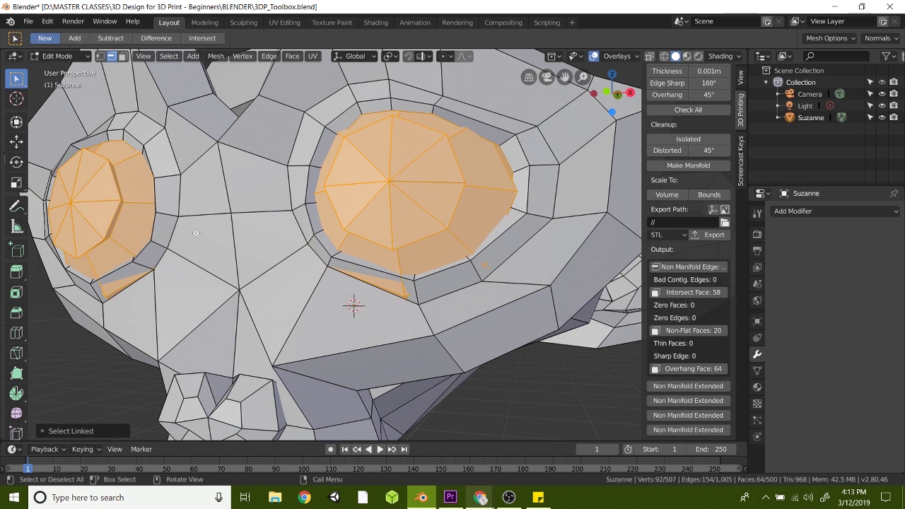
{"action": "key", "text": "p"}
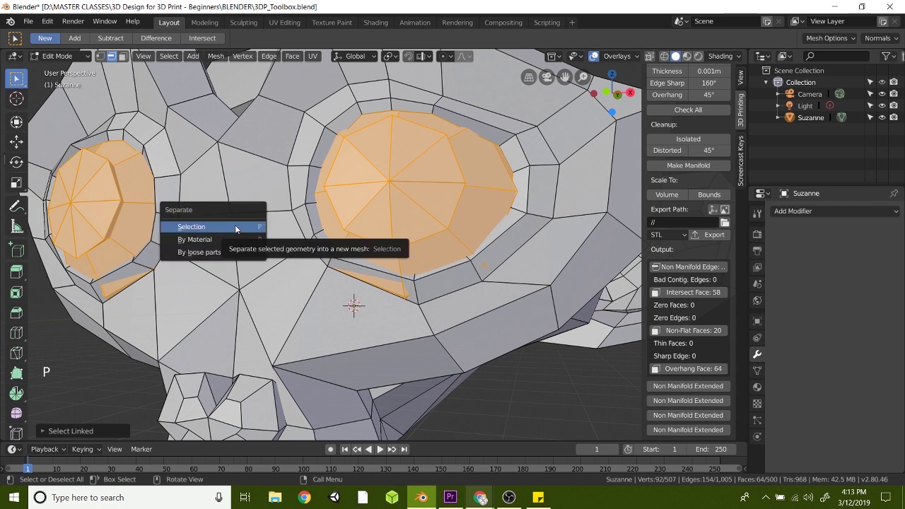
{"action": "left_click", "coordinate": [190, 230]}
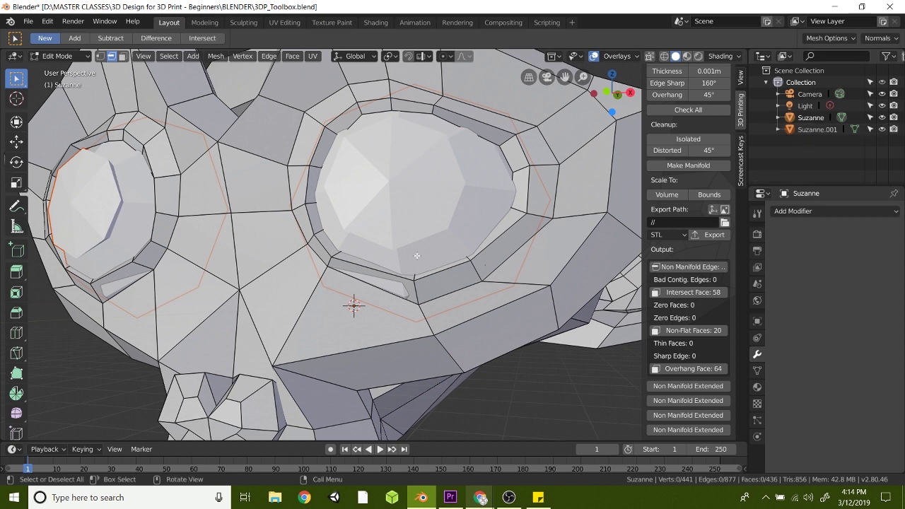
Rename the separated eyeball object as Eyes
{"action": "triple_click", "coordinate": [815, 130]}
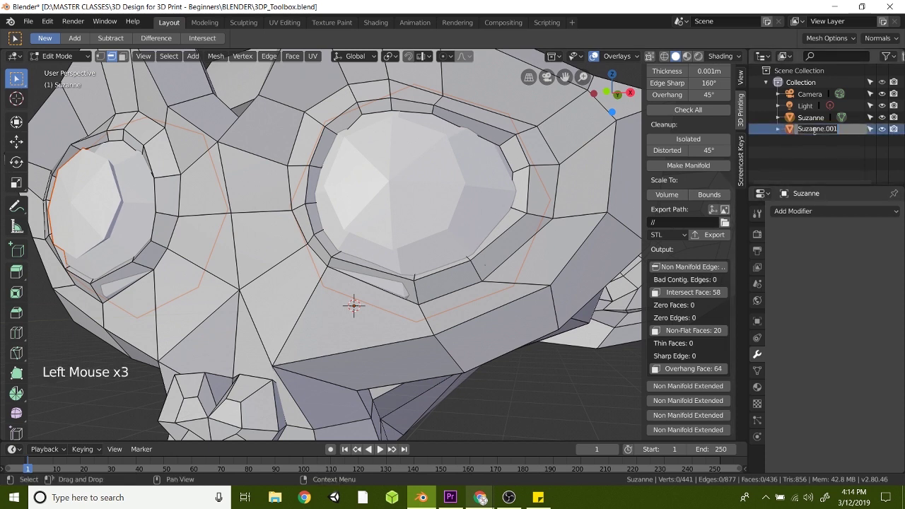
{"action": "type", "text": "Eyes"}
{"action": "key", "text": "Return"}
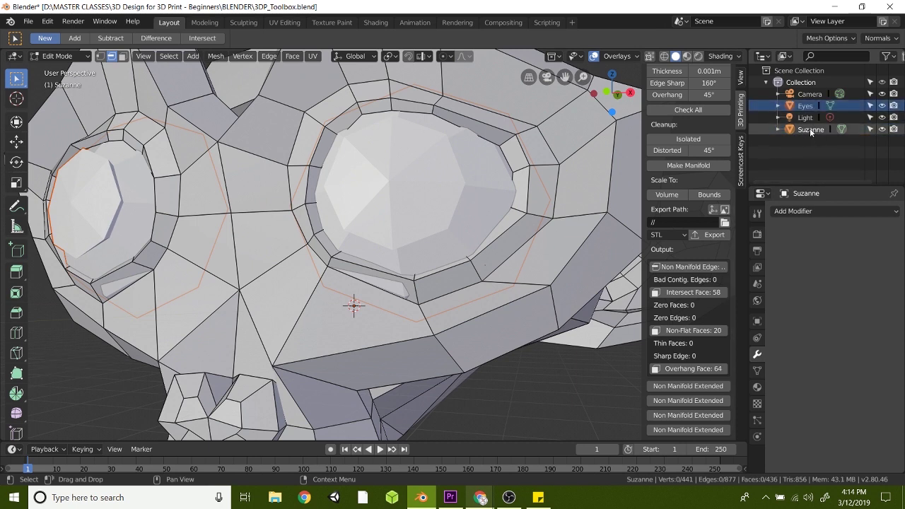
Hide the Eyes object in the viewport while keeping the Suzanne object shown
{"action": "left_click", "coordinate": [806, 129]}
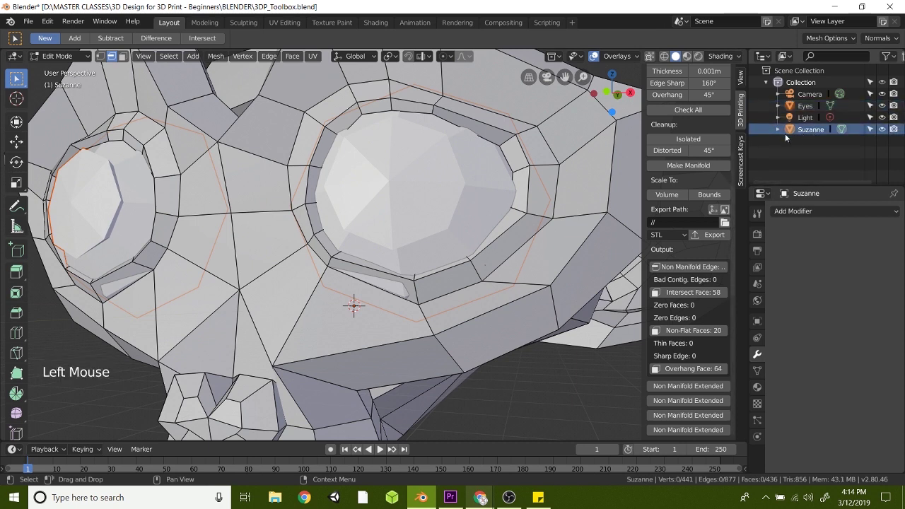
{"action": "left_click", "coordinate": [784, 133]}
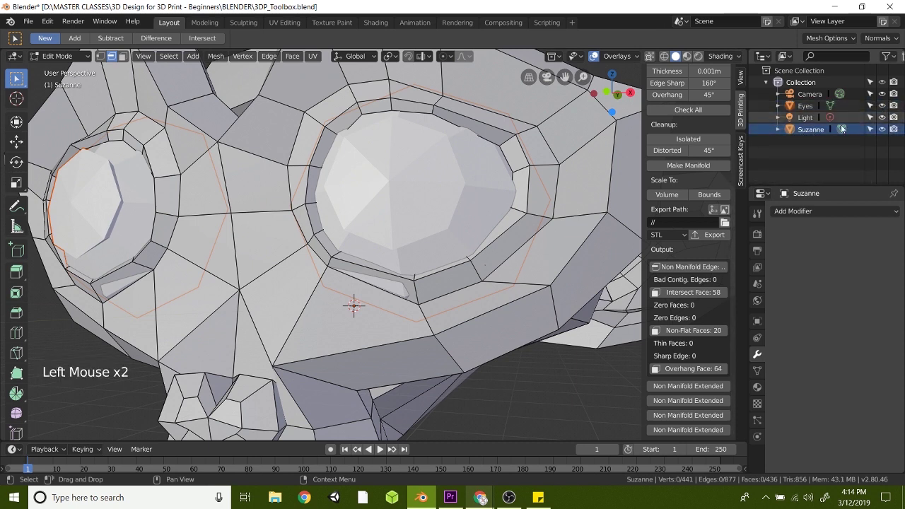
{"action": "left_click", "coordinate": [881, 106]}
{"action": "double_click", "coordinate": [881, 106]}
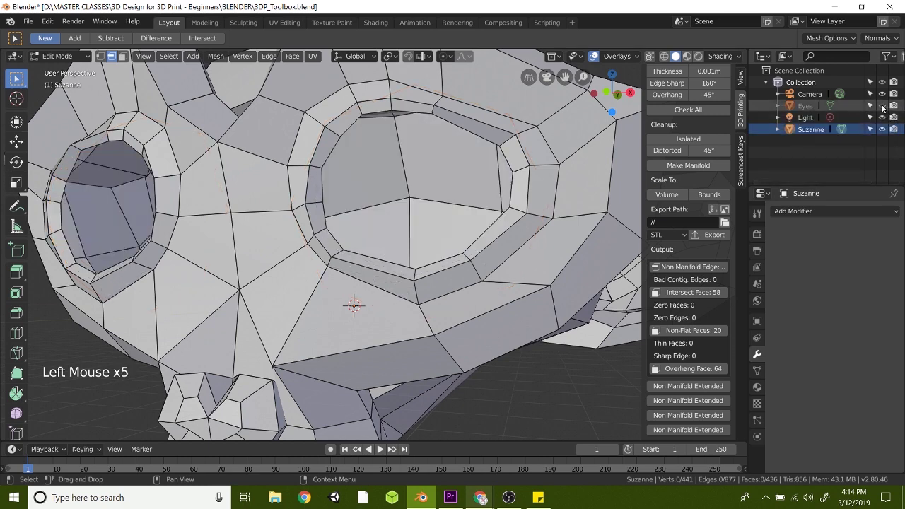
{"action": "left_click", "coordinate": [882, 106]}
{"action": "left_click", "coordinate": [882, 106]}
{"action": "double_click", "coordinate": [882, 106]}
{"action": "left_click", "coordinate": [881, 106]}
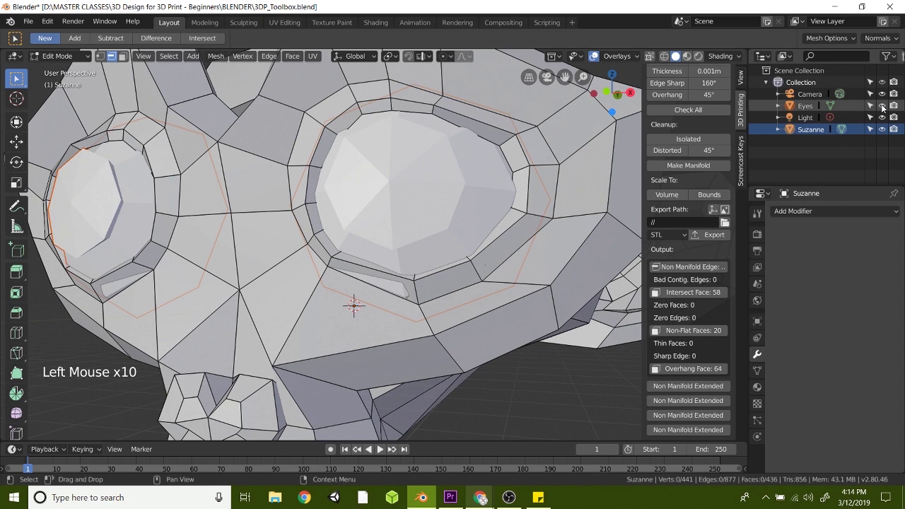
{"action": "left_click", "coordinate": [882, 106]}
{"action": "left_click", "coordinate": [881, 106]}
{"action": "left_click", "coordinate": [881, 106]}
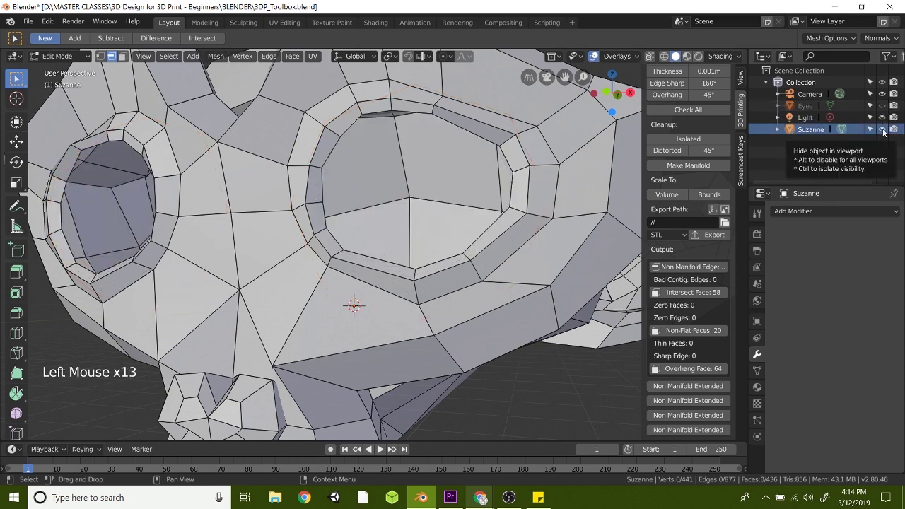
{"action": "left_click", "coordinate": [881, 129]}
{"action": "double_click", "coordinate": [882, 130]}
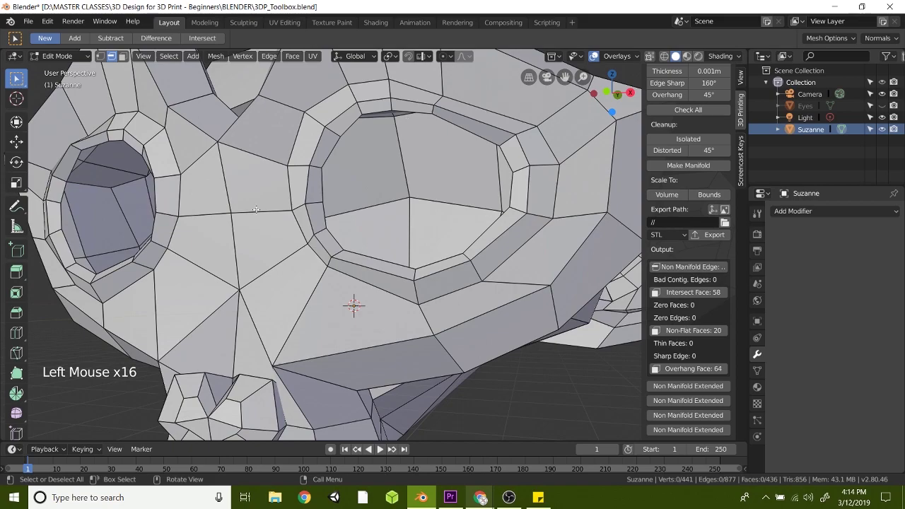
Examine Suzanne's eye sockets from several angles, comparing them with the Eyes object shown and hidden
{"action": "scroll", "coordinate": [256, 209], "scroll_direction": "down", "scroll_amount": 2}
{"action": "middle_click_drag", "start_coordinate": [248, 212], "coordinate": [437, 219], "text": "alt"}
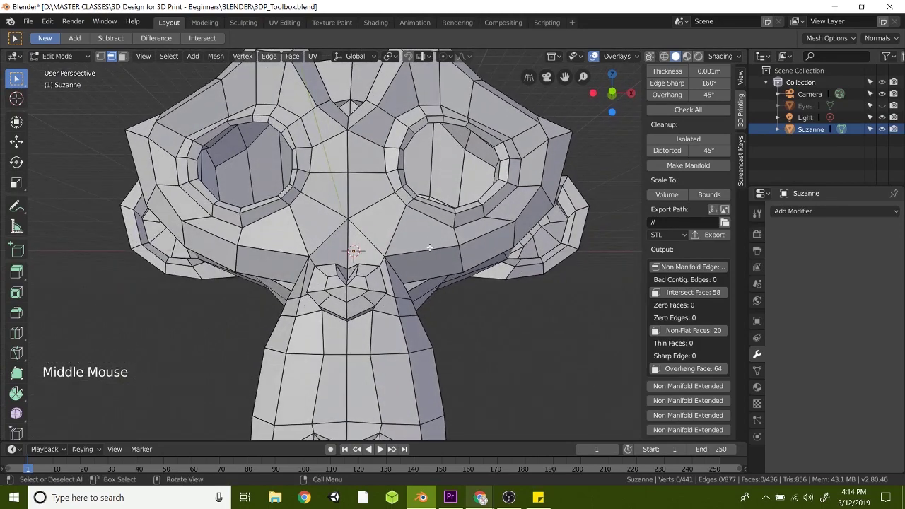
{"action": "middle_click_drag", "start_coordinate": [373, 232], "coordinate": [370, 229], "text": "alt"}
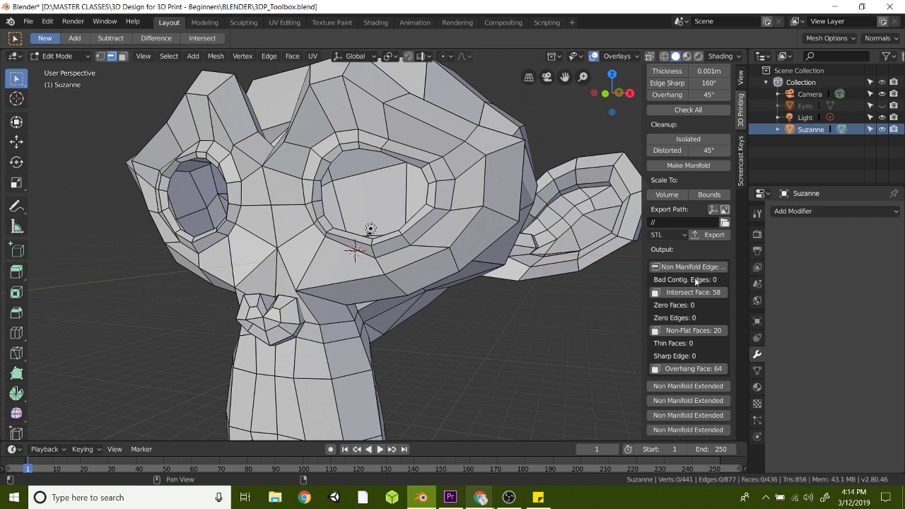
{"action": "left_click", "coordinate": [881, 106]}
{"action": "left_click", "coordinate": [881, 105]}
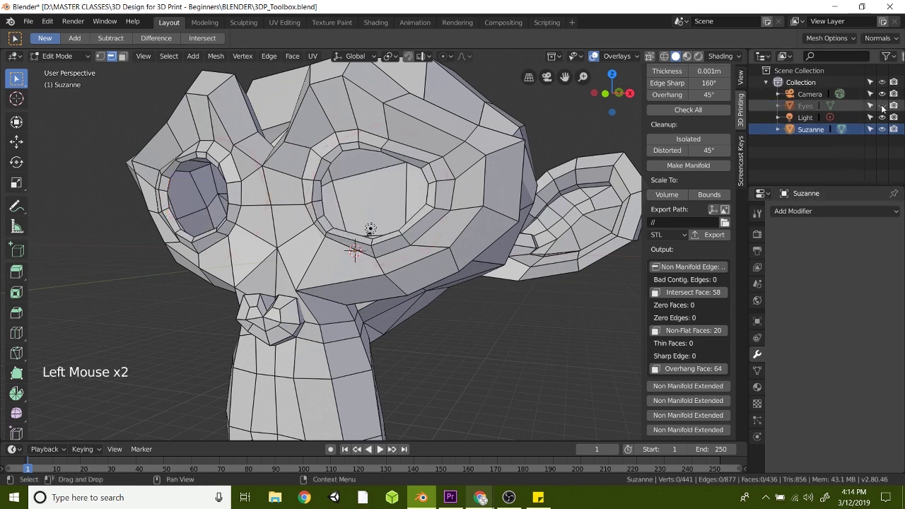
{"action": "left_click", "coordinate": [881, 105]}
{"action": "left_click", "coordinate": [882, 105]}
{"action": "left_click", "coordinate": [813, 130]}
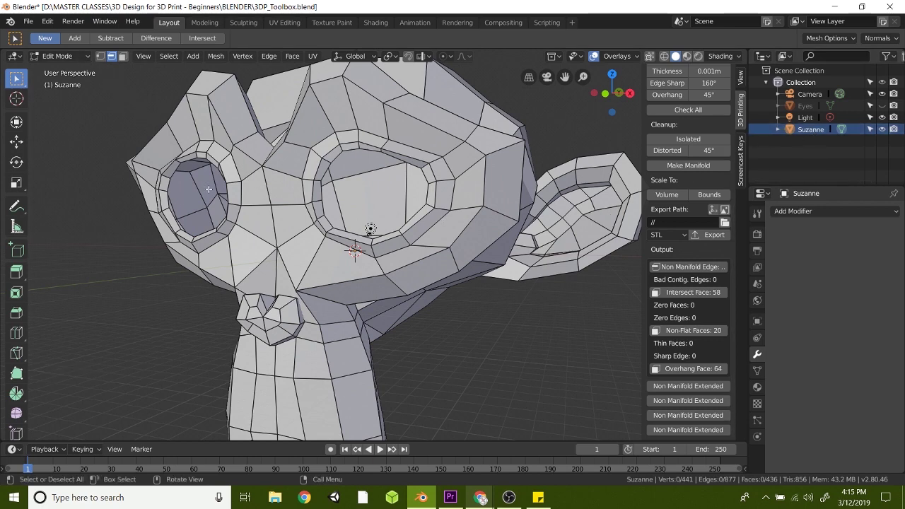
Select the vertices around the inner rim of Suzanne's left eye socket in vertex select mode, ending with the full loop
{"action": "left_click", "coordinate": [99, 56]}
{"action": "left_click", "coordinate": [342, 151]}
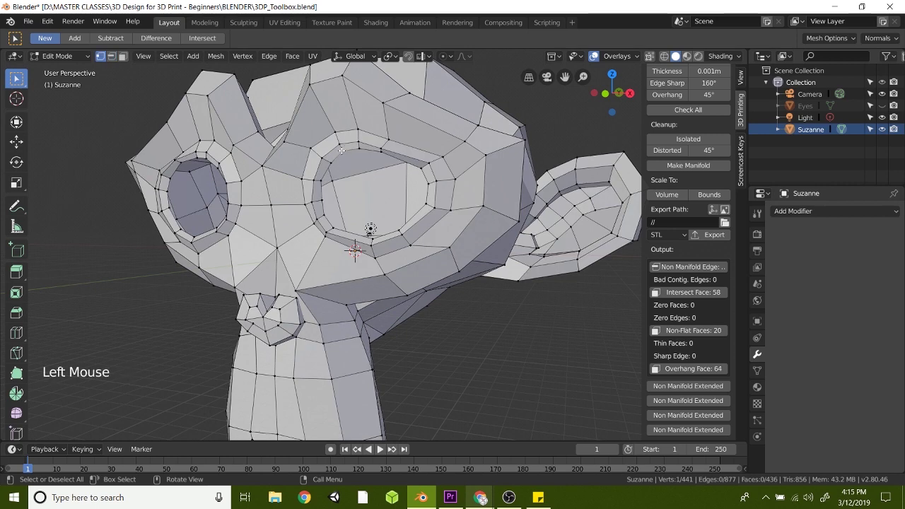
{"action": "left_click", "coordinate": [360, 151], "text": "shift"}
{"action": "left_click", "coordinate": [382, 153], "text": "shift"}
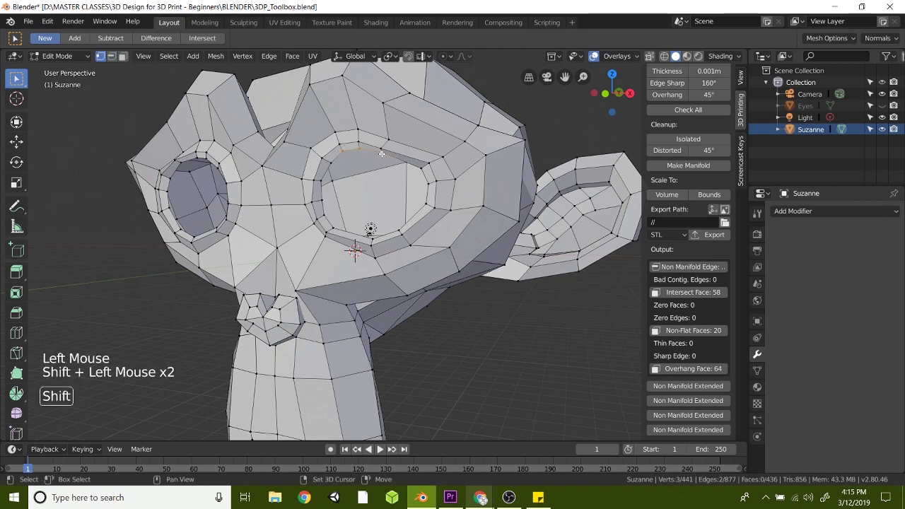
{"action": "left_click", "coordinate": [423, 168], "text": "shift"}
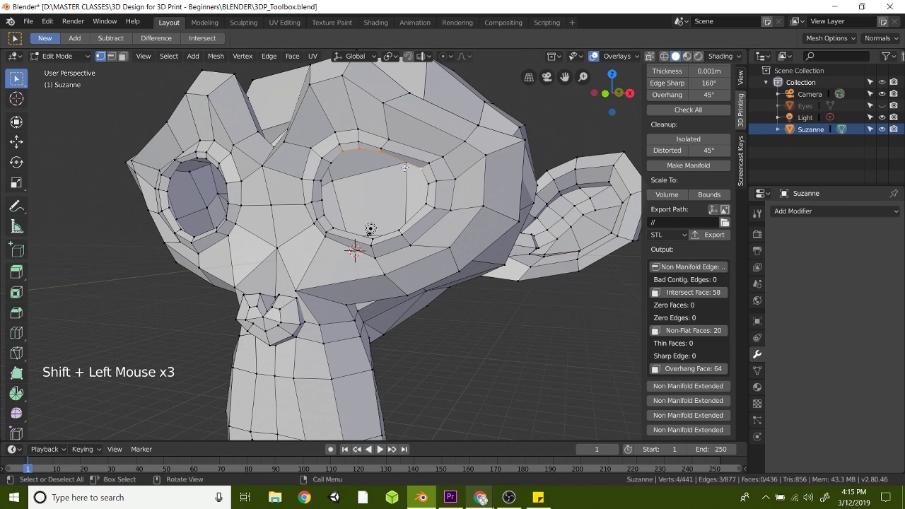
{"action": "left_click", "coordinate": [424, 171], "text": "alt"}
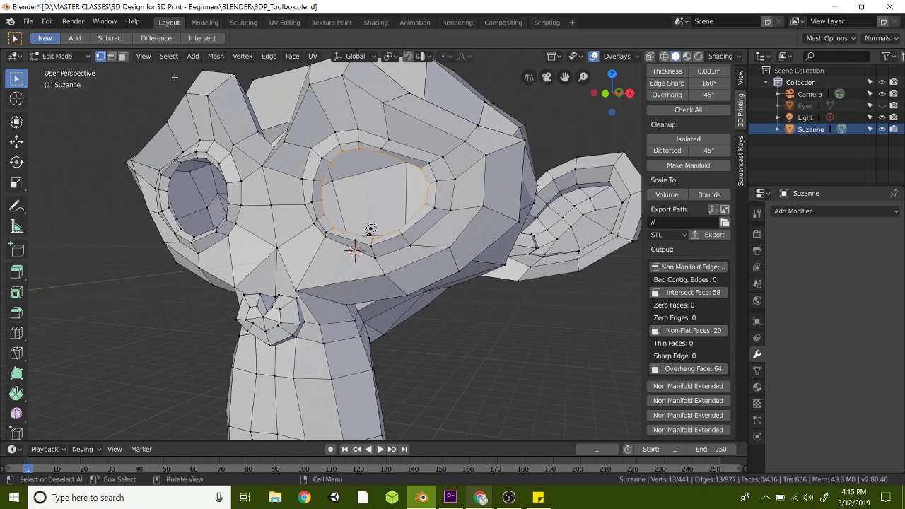
Switch to edge select mode and pick individual edges along the upper inner rim of the left eye socket
{"action": "left_click", "coordinate": [111, 56]}
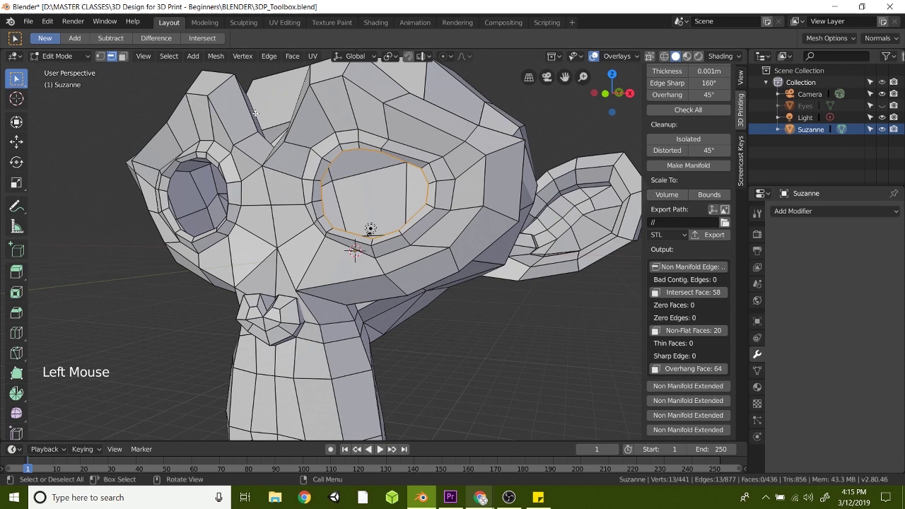
{"action": "left_click", "coordinate": [299, 146]}
{"action": "left_click", "coordinate": [344, 152]}
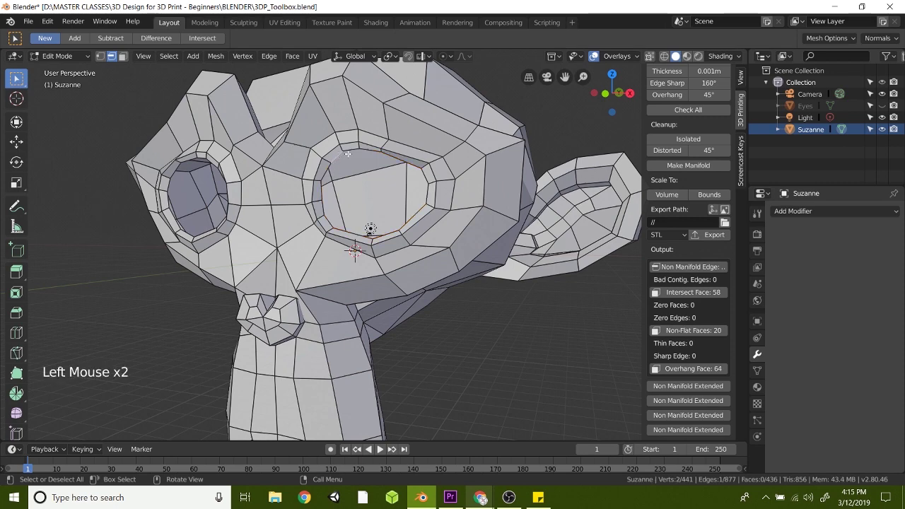
{"action": "left_click", "coordinate": [347, 149]}
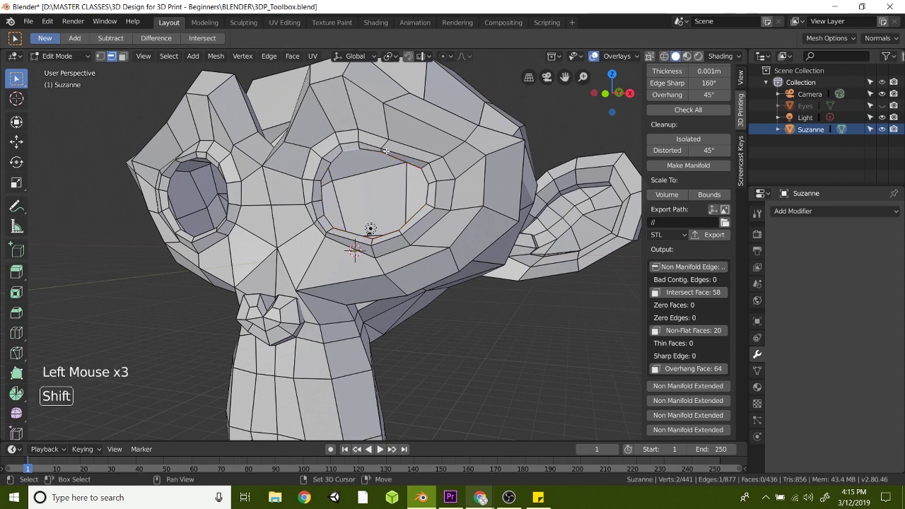
{"action": "left_click", "coordinate": [375, 150], "text": "shift"}
{"action": "left_click", "coordinate": [399, 160], "text": "shift"}
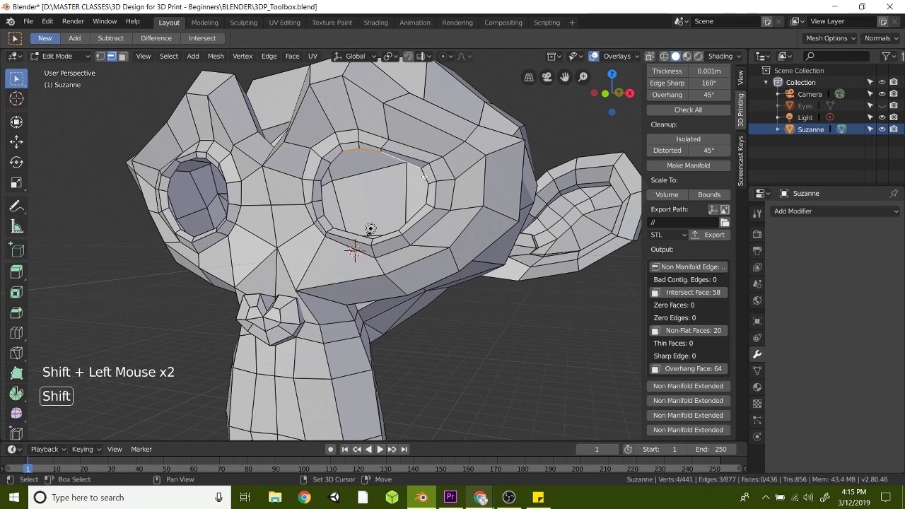
{"action": "left_click", "coordinate": [424, 177], "text": "shift"}
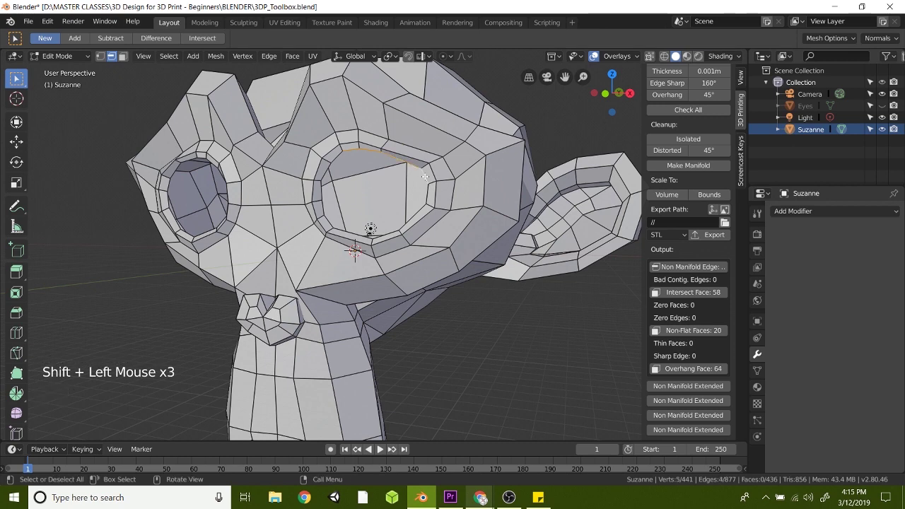
Select the whole inner edge loop of Suzanne's left eye socket and fill it with a single face
{"action": "triple_click", "coordinate": [338, 154]}
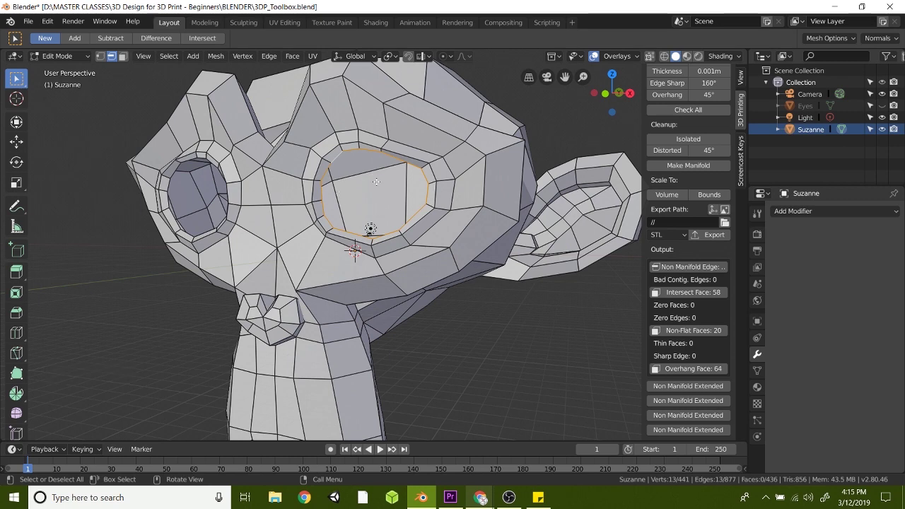
{"action": "middle_click_drag", "start_coordinate": [342, 229], "coordinate": [367, 229], "text": "alt"}
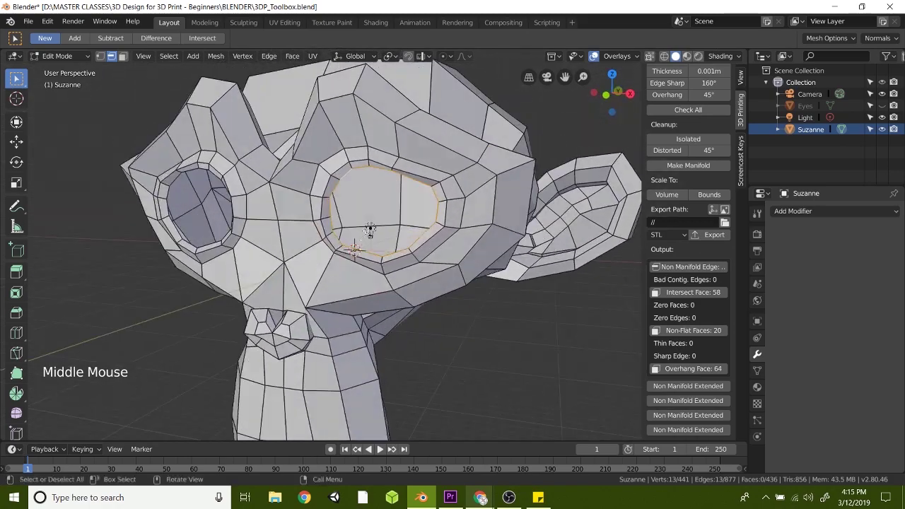
{"action": "key", "text": "f"}
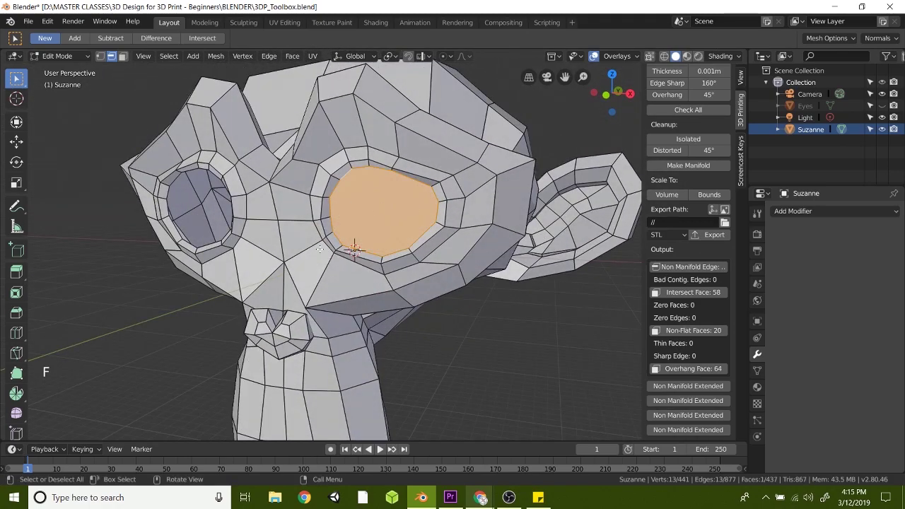
Select the inner edge loop of Suzanne's right eye socket and fill it with a single face
{"action": "middle_click_drag", "start_coordinate": [321, 247], "coordinate": [338, 159], "text": "alt"}
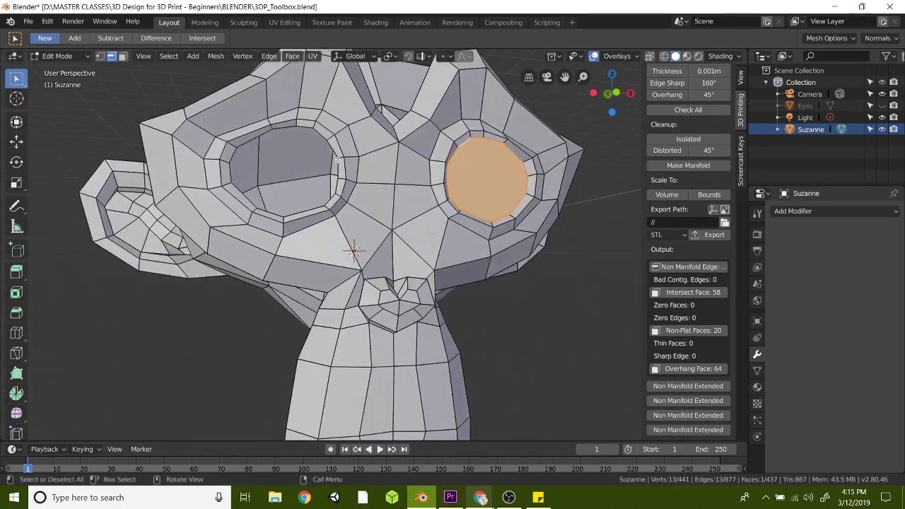
{"action": "left_click", "coordinate": [338, 159]}
{"action": "triple_click", "coordinate": [319, 134]}
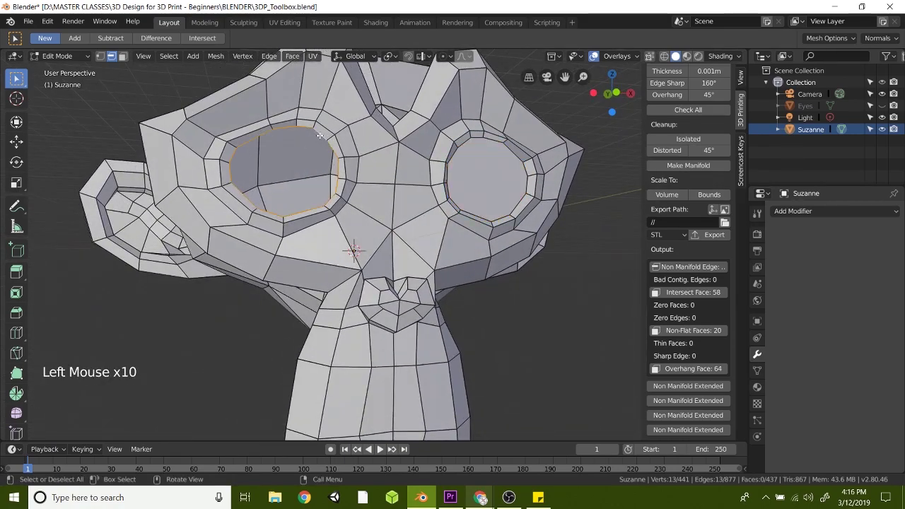
{"action": "key", "text": "f"}
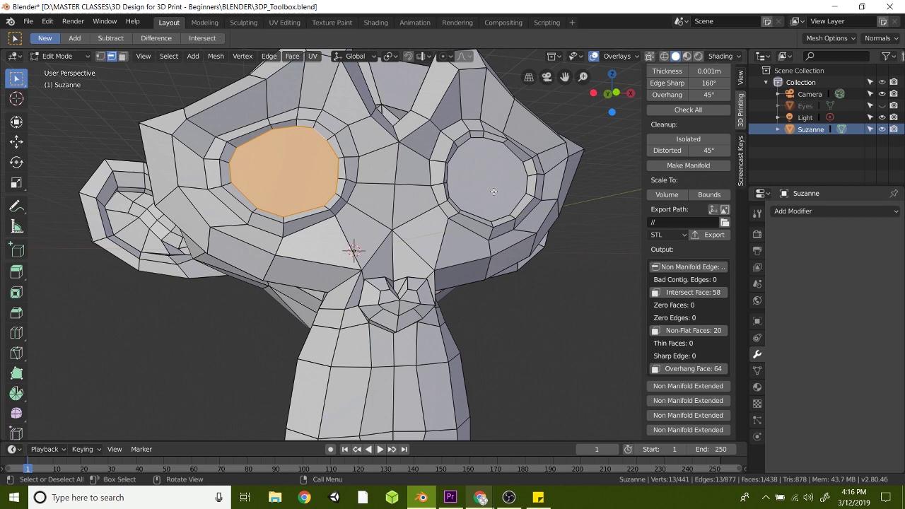
Return to Object Mode, select the Eyes object and make it visible in the viewport again
{"action": "left_click", "coordinate": [85, 56]}
{"action": "key", "text": "Tab"}
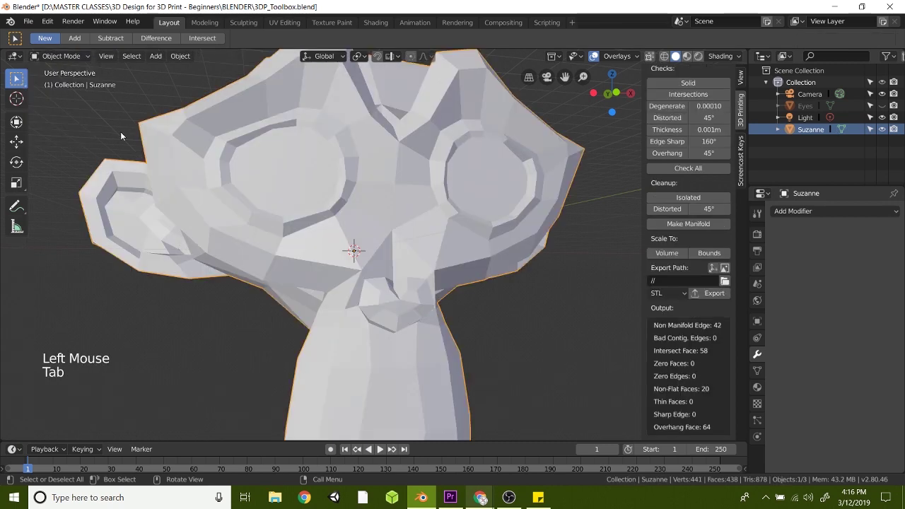
{"action": "left_click", "coordinate": [804, 105]}
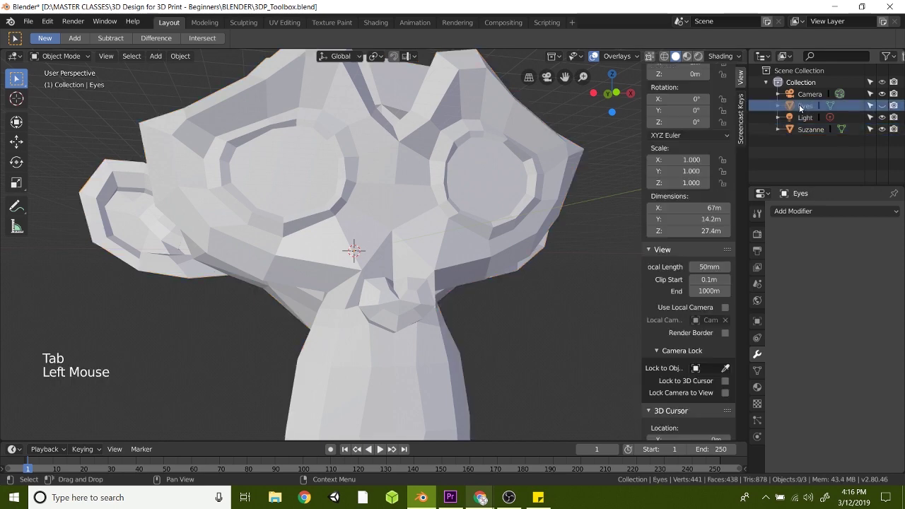
{"action": "left_click", "coordinate": [882, 106]}
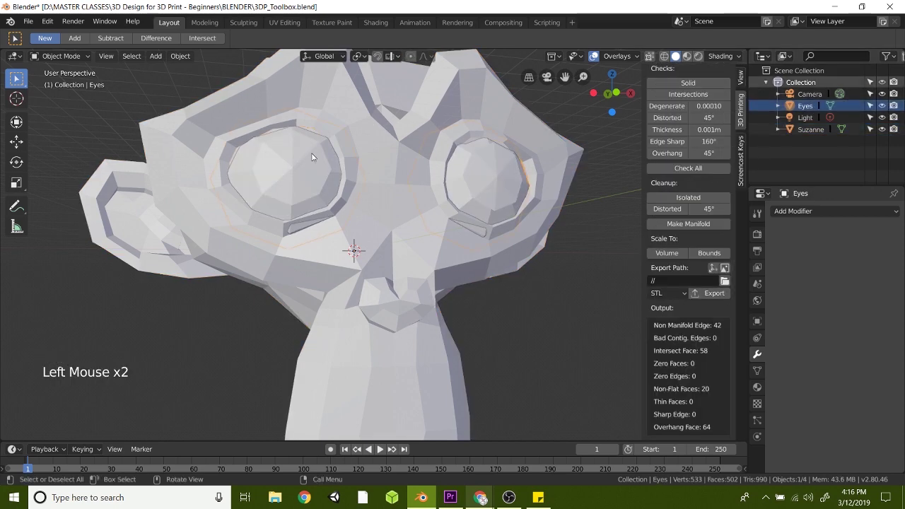
Enter Edit Mode on the Eyes object and hide Suzanne to expose the open backs of the eyes
{"action": "key", "text": "Tab"}
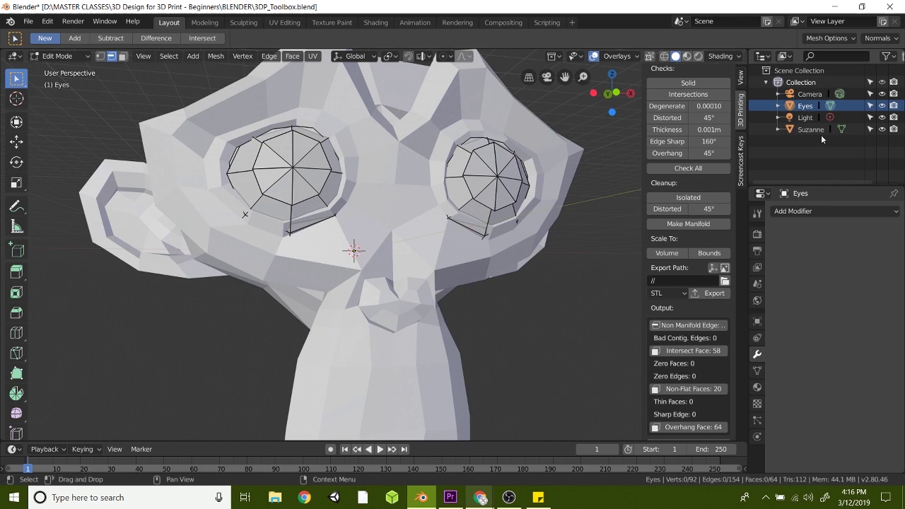
{"action": "left_click", "coordinate": [881, 129]}
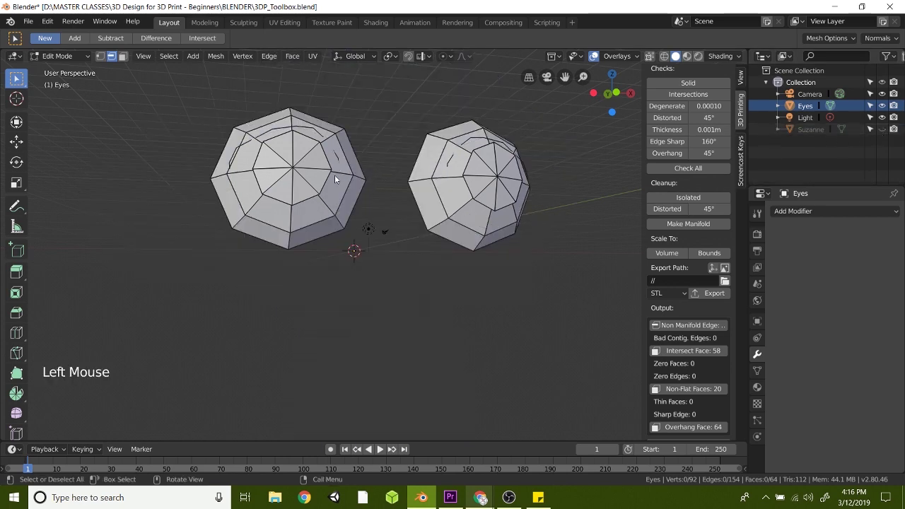
{"action": "middle_click_drag", "start_coordinate": [324, 198], "coordinate": [505, 173], "text": "alt"}
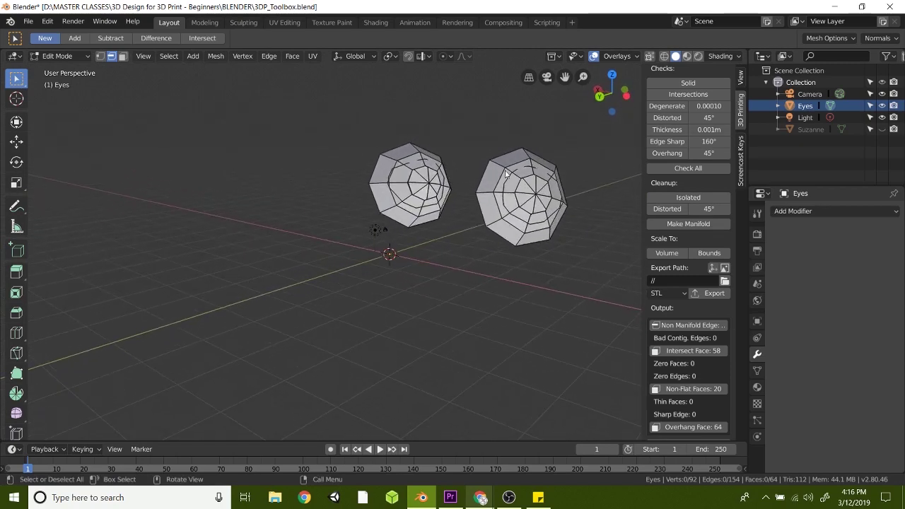
Select the open edge loop at the back of each eye and fill each one with a single face
{"action": "triple_click", "coordinate": [505, 157]}
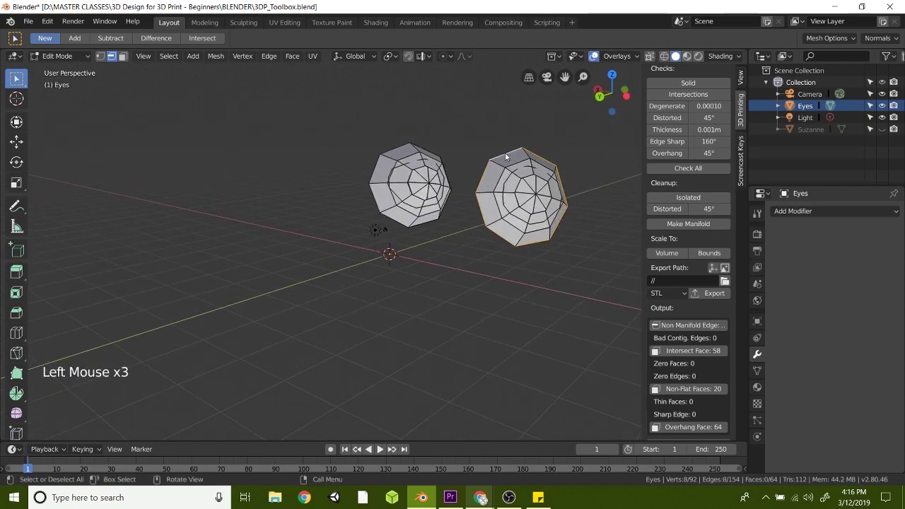
{"action": "key", "text": "f"}
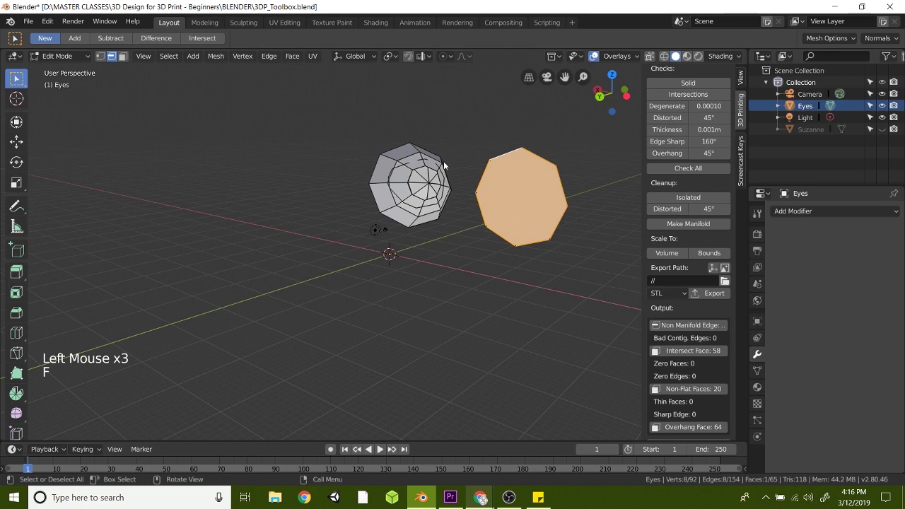
{"action": "triple_click", "coordinate": [399, 146]}
{"action": "key", "text": "f"}
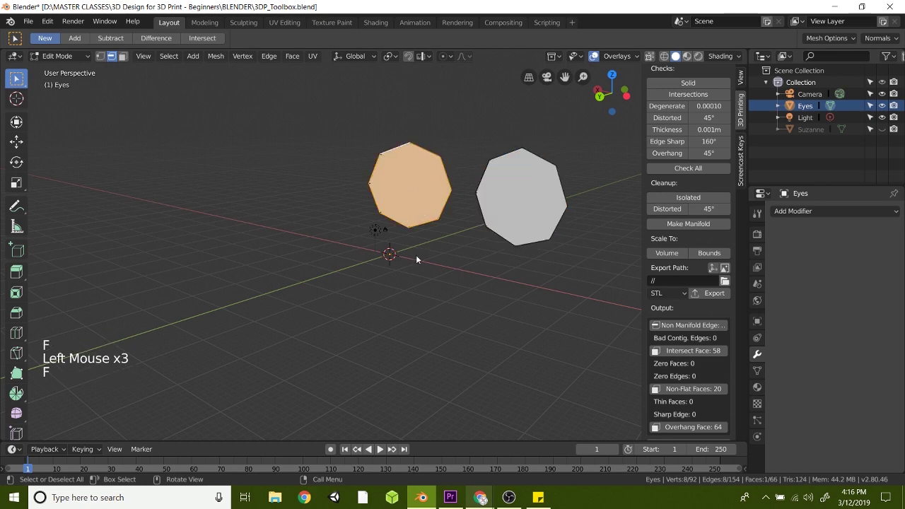
{"action": "middle_click_drag", "start_coordinate": [416, 259], "coordinate": [272, 261]}
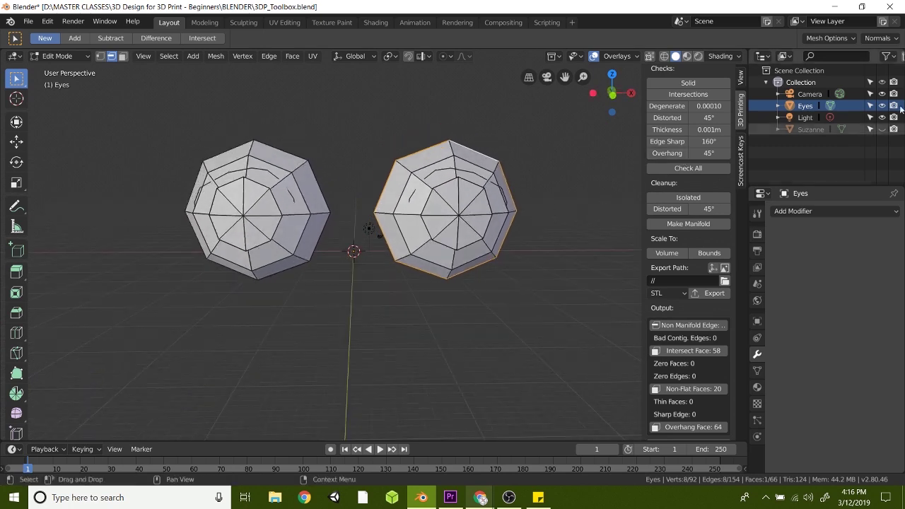
Make Suzanne visible again, run Check All on the eyes and select the reported non-manifold edges
{"action": "left_click", "coordinate": [881, 129]}
{"action": "left_click", "coordinate": [692, 325]}
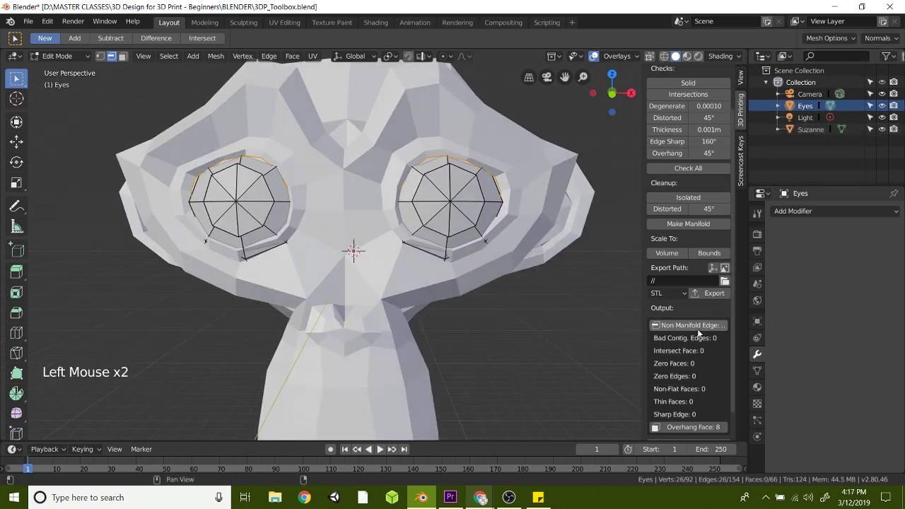
{"action": "left_click", "coordinate": [680, 168]}
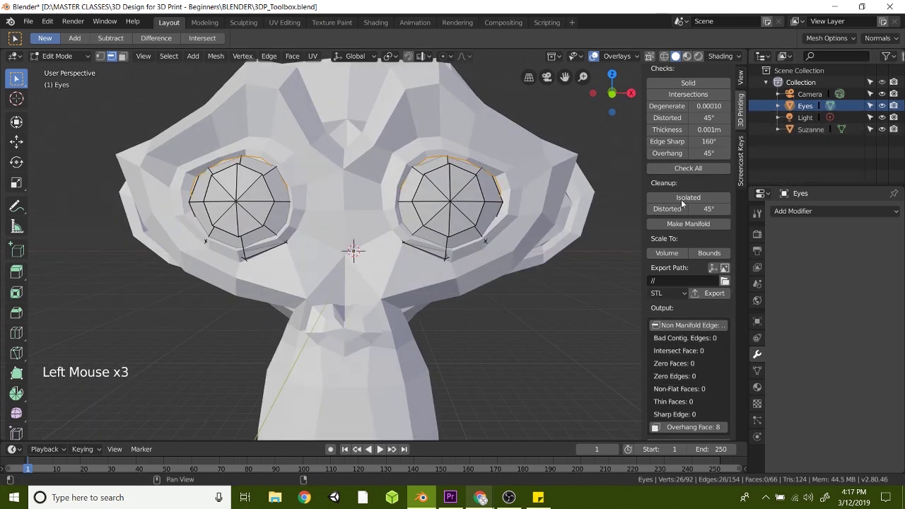
{"action": "left_click", "coordinate": [671, 325]}
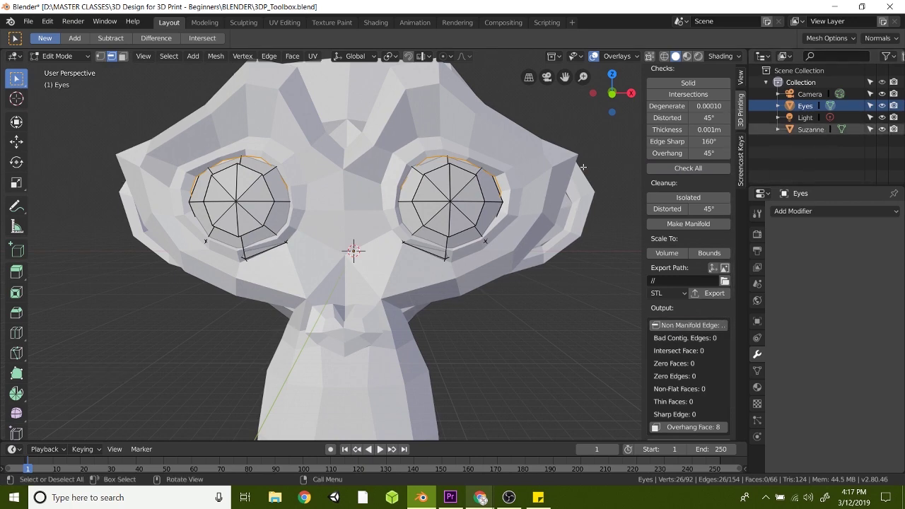
Hide Suzanne and delete the selected loose non-manifold edges from both eyes using the Edges option
{"action": "left_click", "coordinate": [881, 130]}
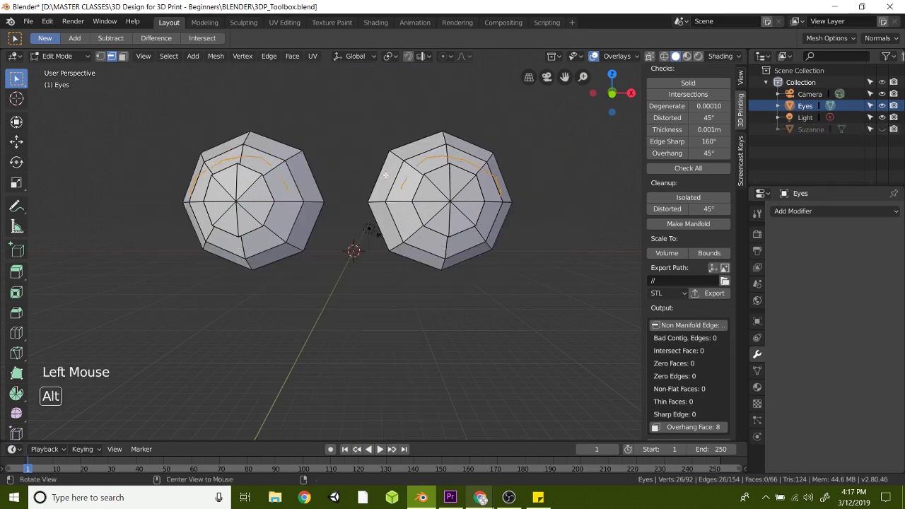
{"action": "middle_click_drag", "start_coordinate": [438, 212], "coordinate": [450, 207]}
{"action": "scroll", "coordinate": [450, 207], "scroll_direction": "up", "scroll_amount": 2}
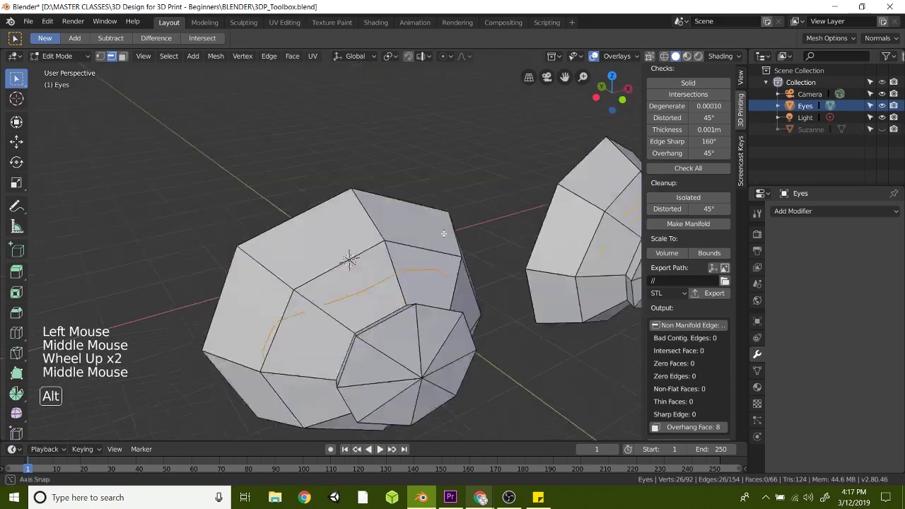
{"action": "middle_click_drag", "start_coordinate": [444, 233], "coordinate": [316, 200], "text": "alt"}
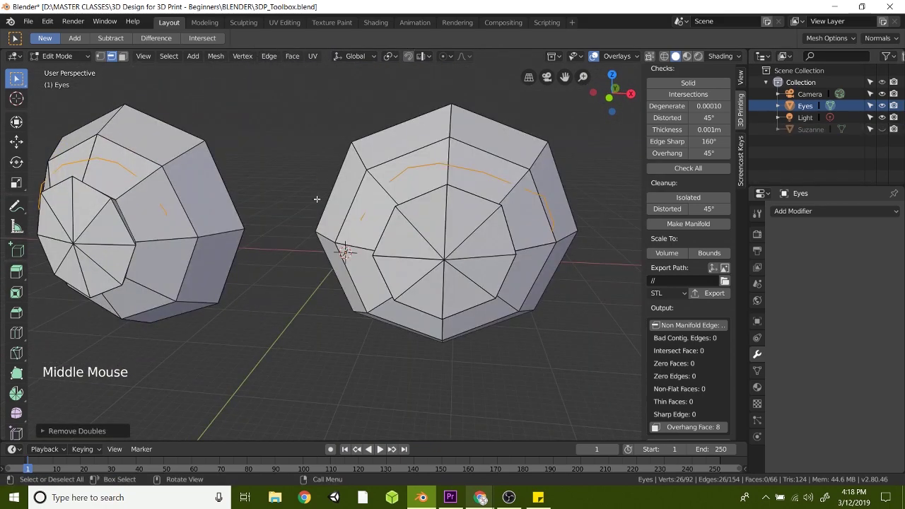
{"action": "key", "text": "x"}
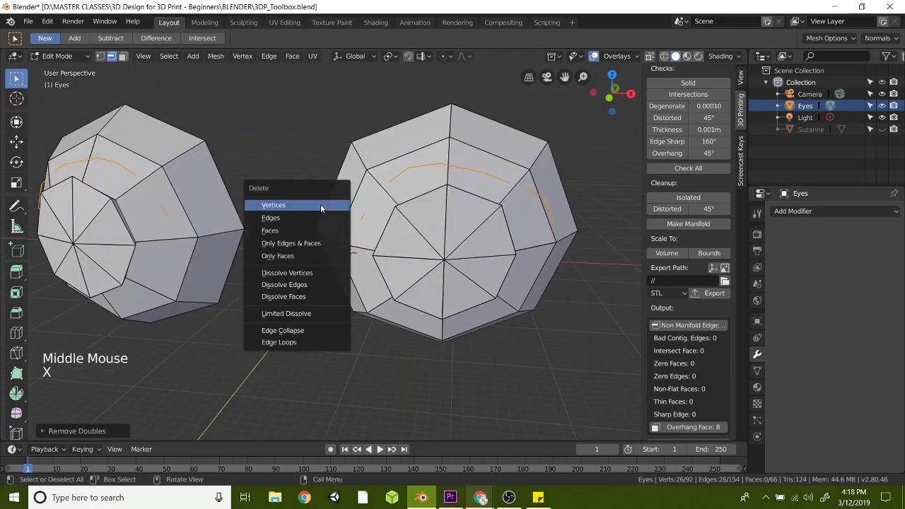
{"action": "left_click", "coordinate": [283, 218]}
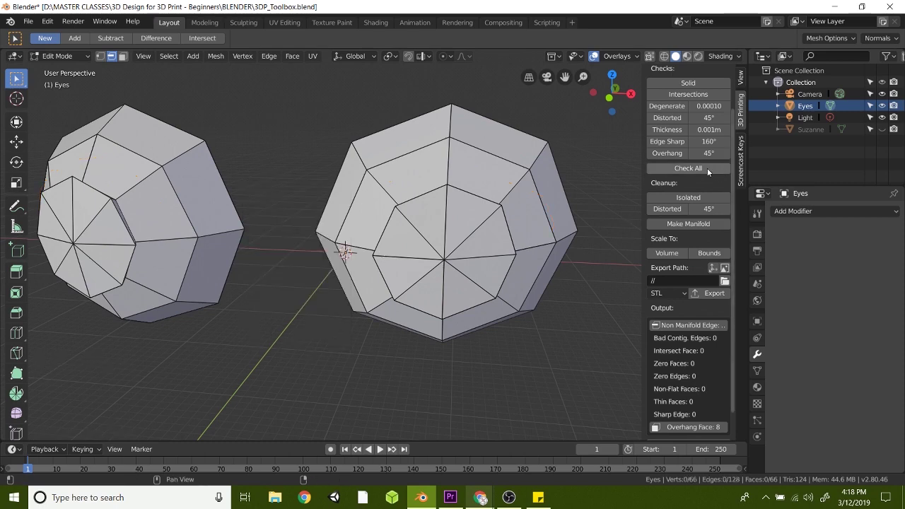
Rerun Check All on the Eyes mesh and review its non-manifold edge result
{"action": "left_click", "coordinate": [686, 167]}
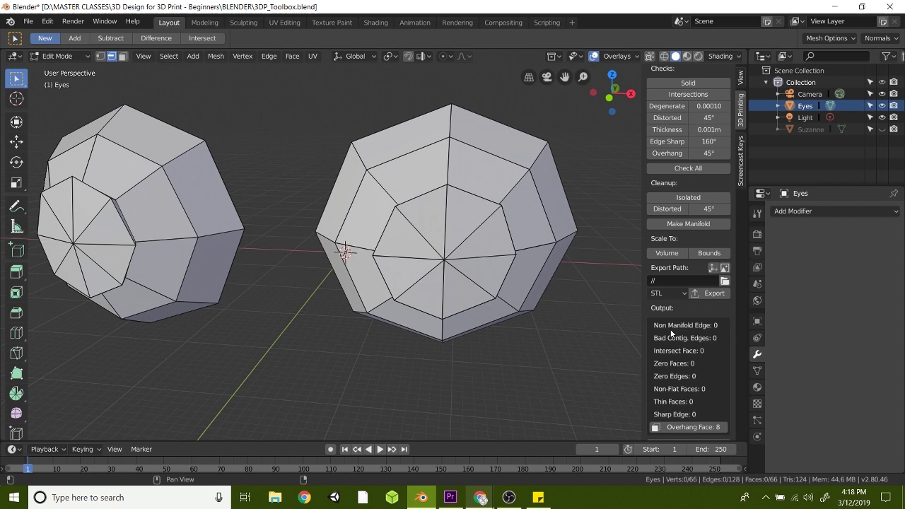
{"action": "left_click", "coordinate": [694, 326]}
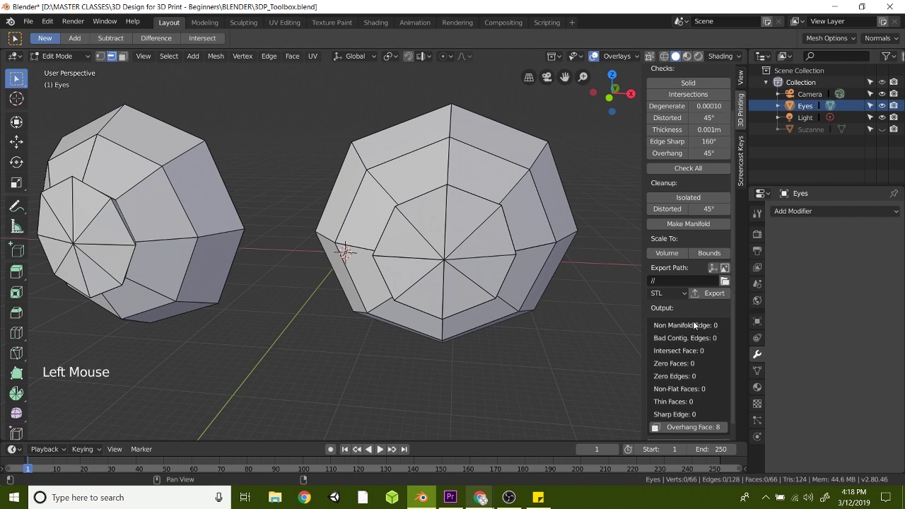
{"action": "left_click", "coordinate": [695, 325]}
{"action": "left_click", "coordinate": [694, 325]}
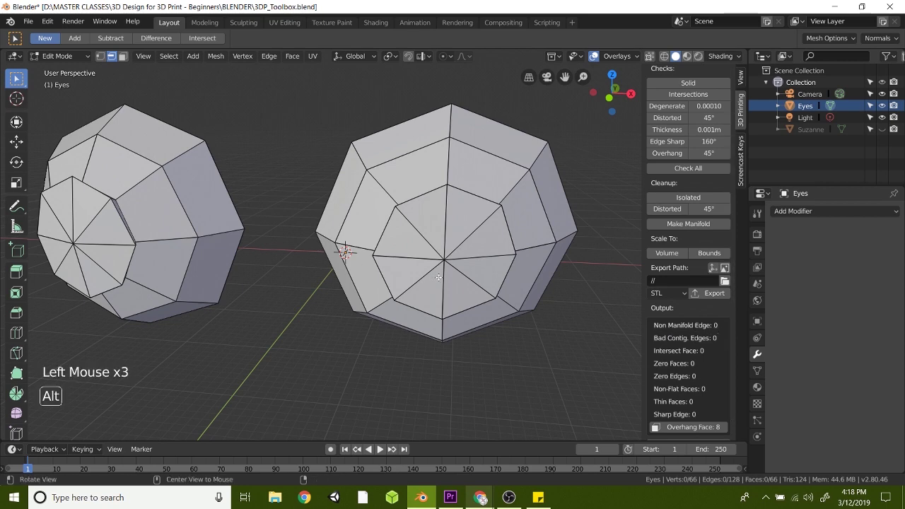
{"action": "middle_click_drag", "start_coordinate": [438, 277], "coordinate": [685, 227], "text": "alt"}
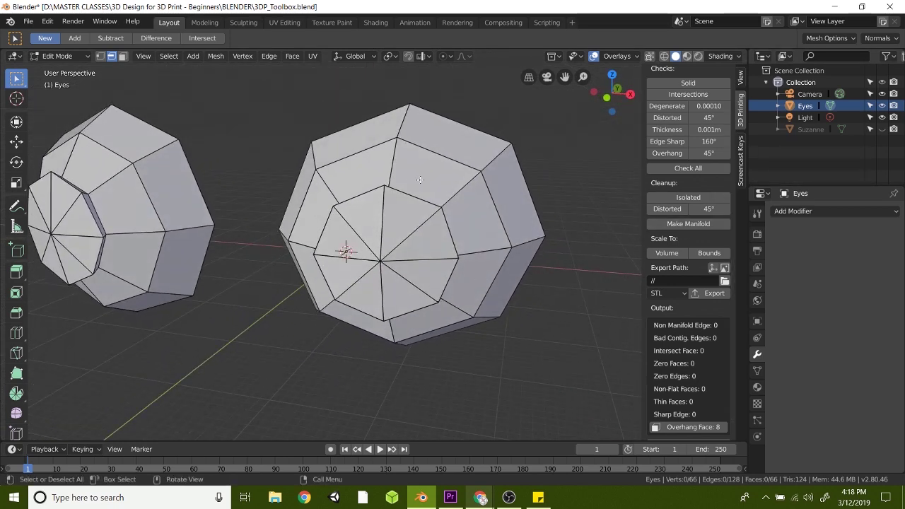
Return to Object Mode, select the Suzanne object and make it visible in the viewport again
{"action": "key", "text": "Tab"}
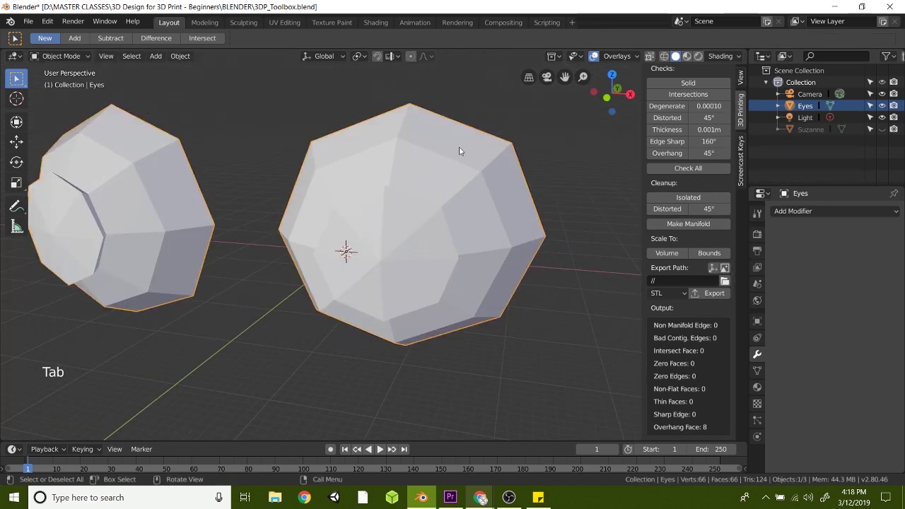
{"action": "left_click", "coordinate": [808, 129]}
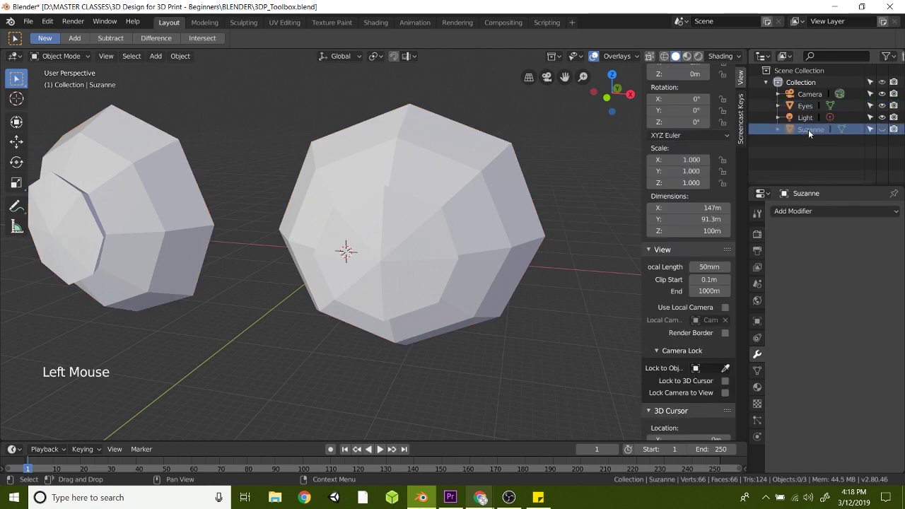
{"action": "left_click", "coordinate": [882, 129]}
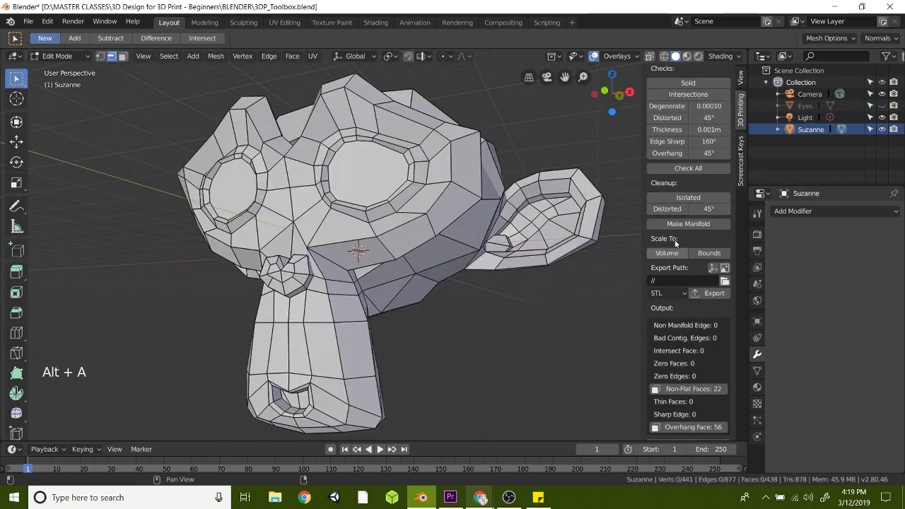
Run Check All on the Suzanne mesh and select its reported overhang faces
{"action": "left_click", "coordinate": [680, 166]}
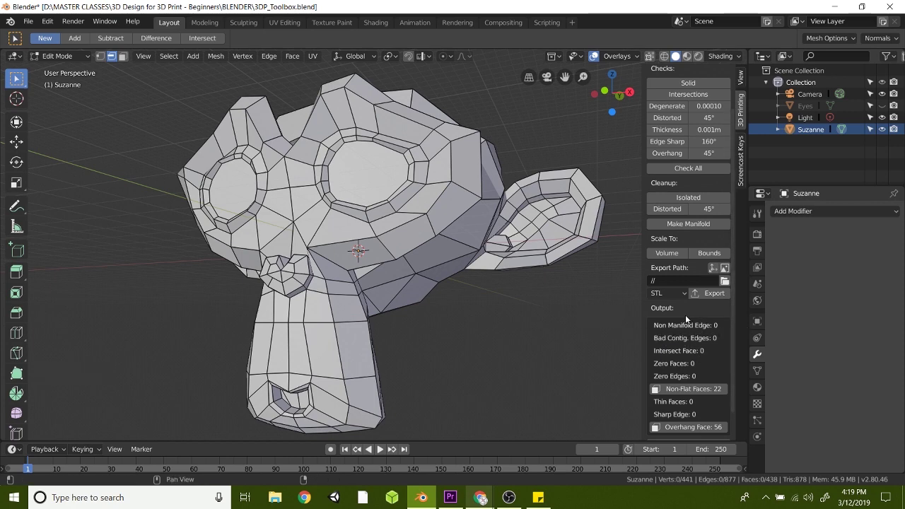
{"action": "left_click", "coordinate": [694, 426]}
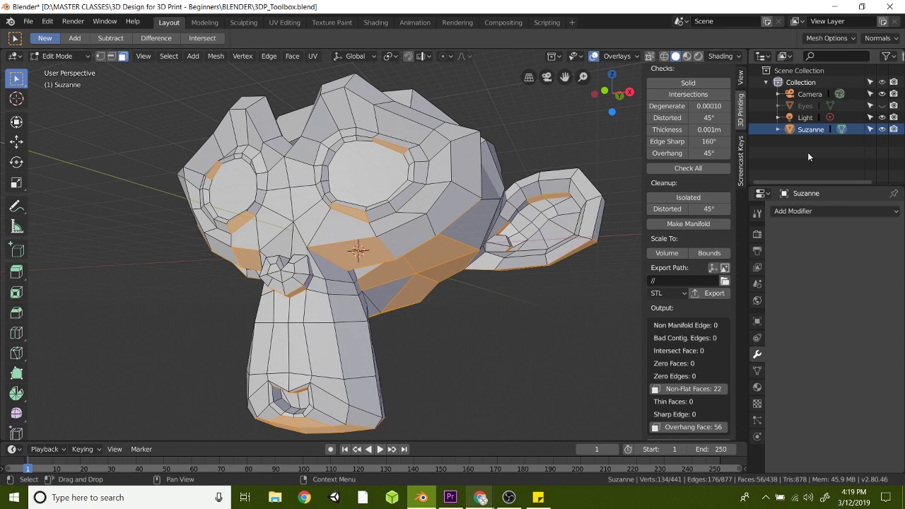
Make the Eyes object visible again and examine how the eyes sit in Suzanne's closed sockets
{"action": "left_click", "coordinate": [881, 106]}
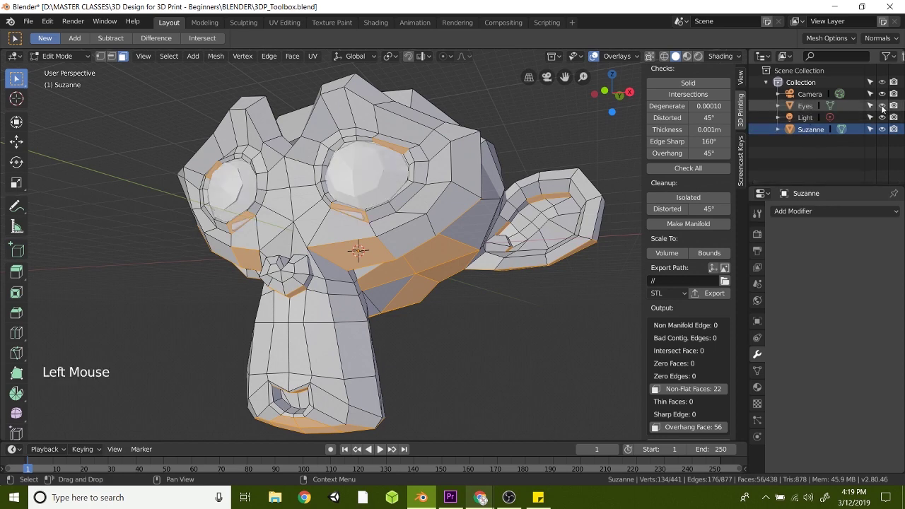
{"action": "scroll", "coordinate": [403, 189], "scroll_direction": "up", "scroll_amount": 3}
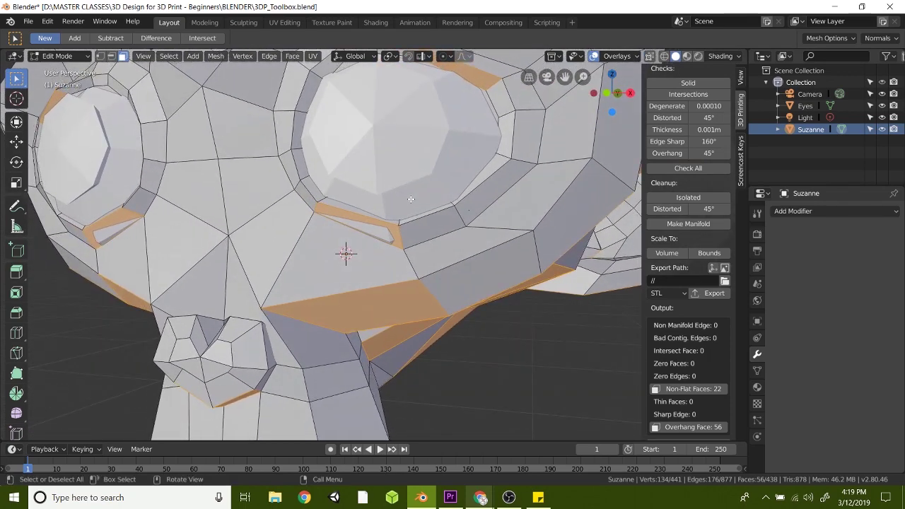
{"action": "scroll", "coordinate": [411, 199], "scroll_direction": "down", "scroll_amount": 4}
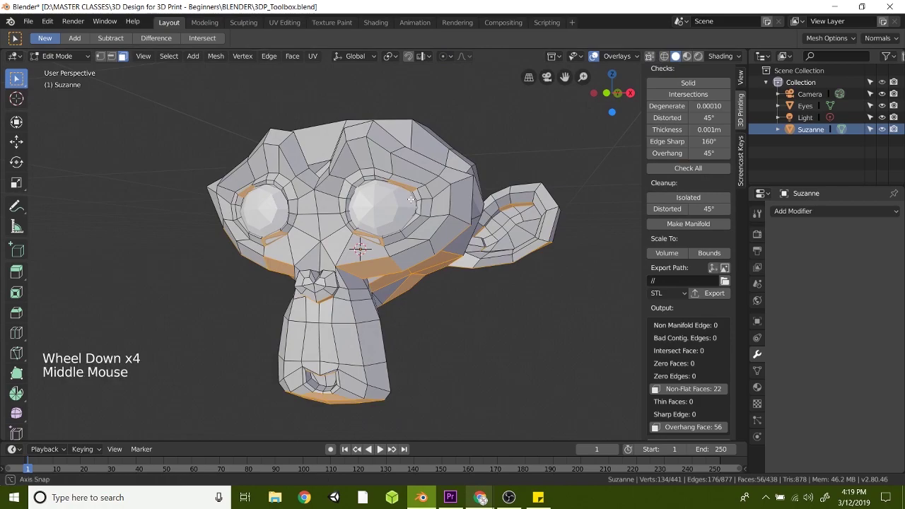